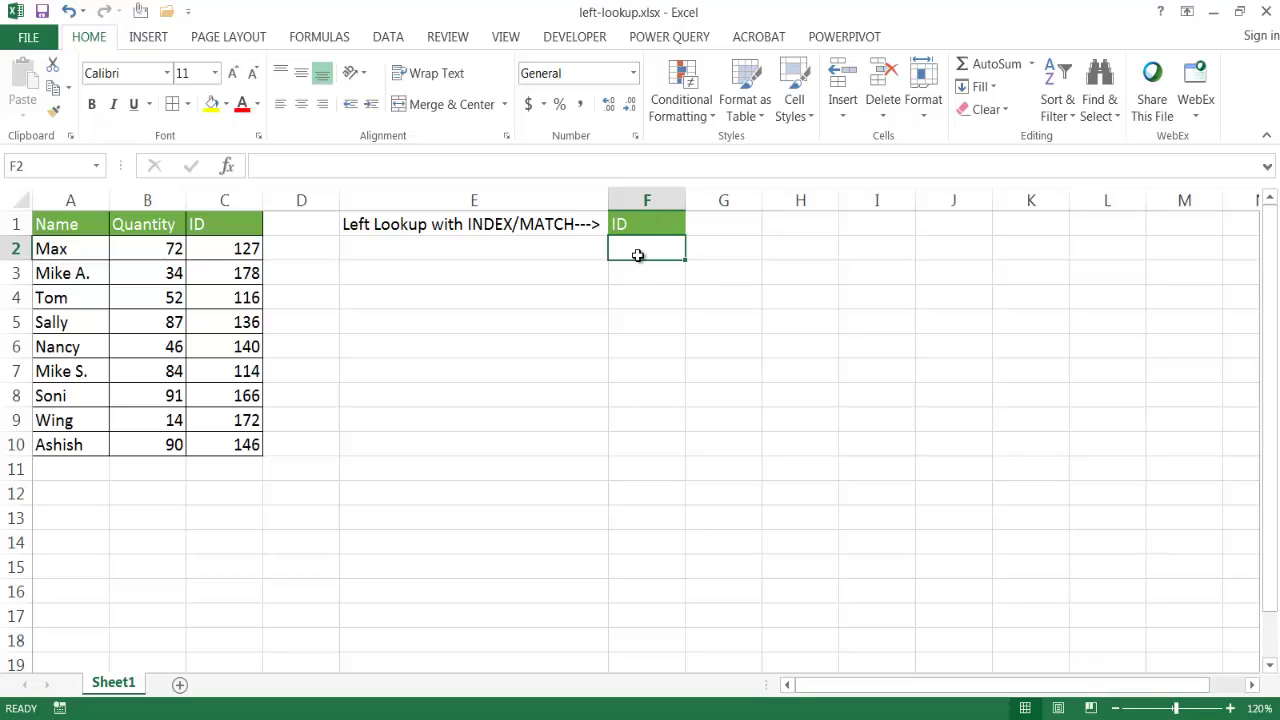
Enter =VLOOKUP(E4,A2:C10,3,0) in F4 to return the ID for the name in E4
click(62, 301)
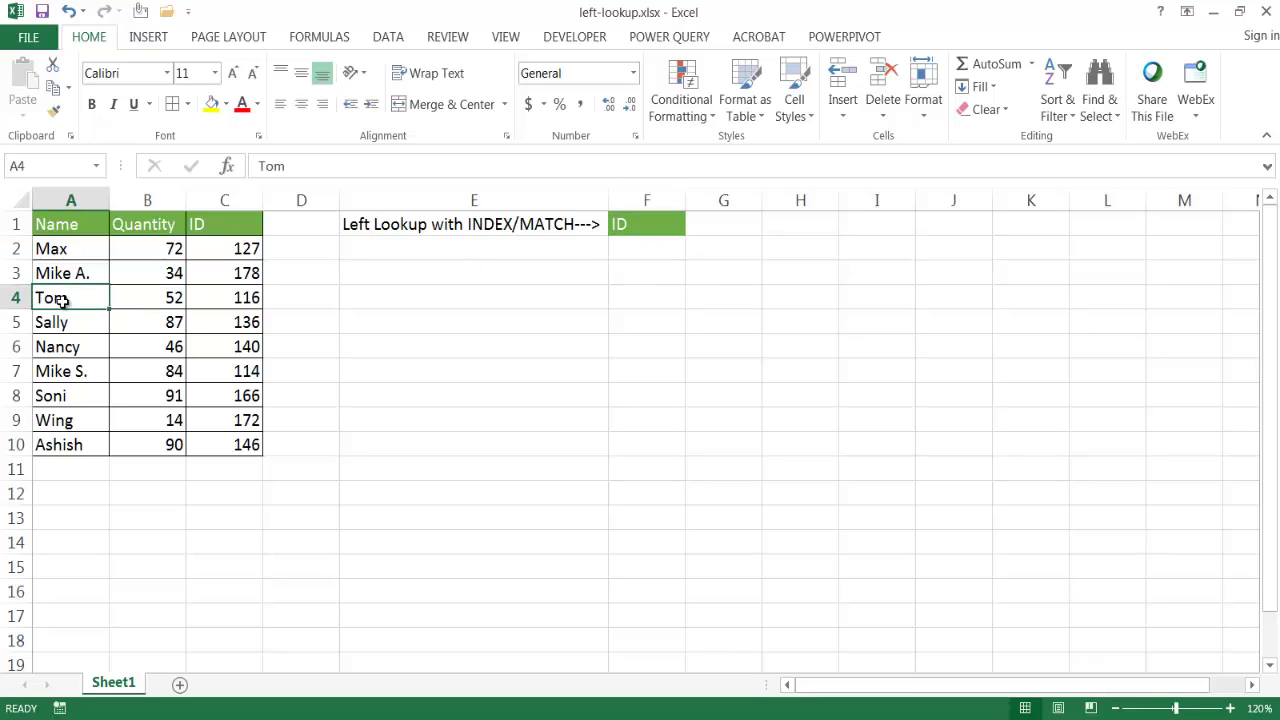
click(221, 301)
click(635, 298)
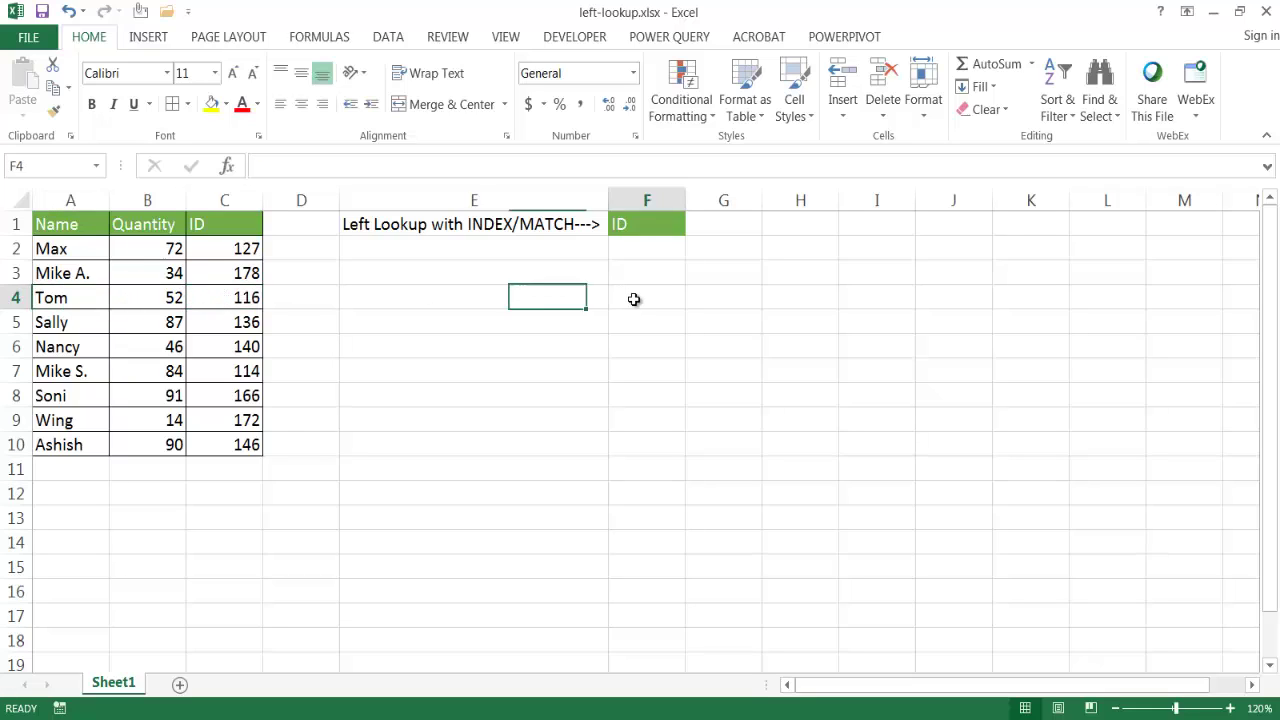
text(=vlo)
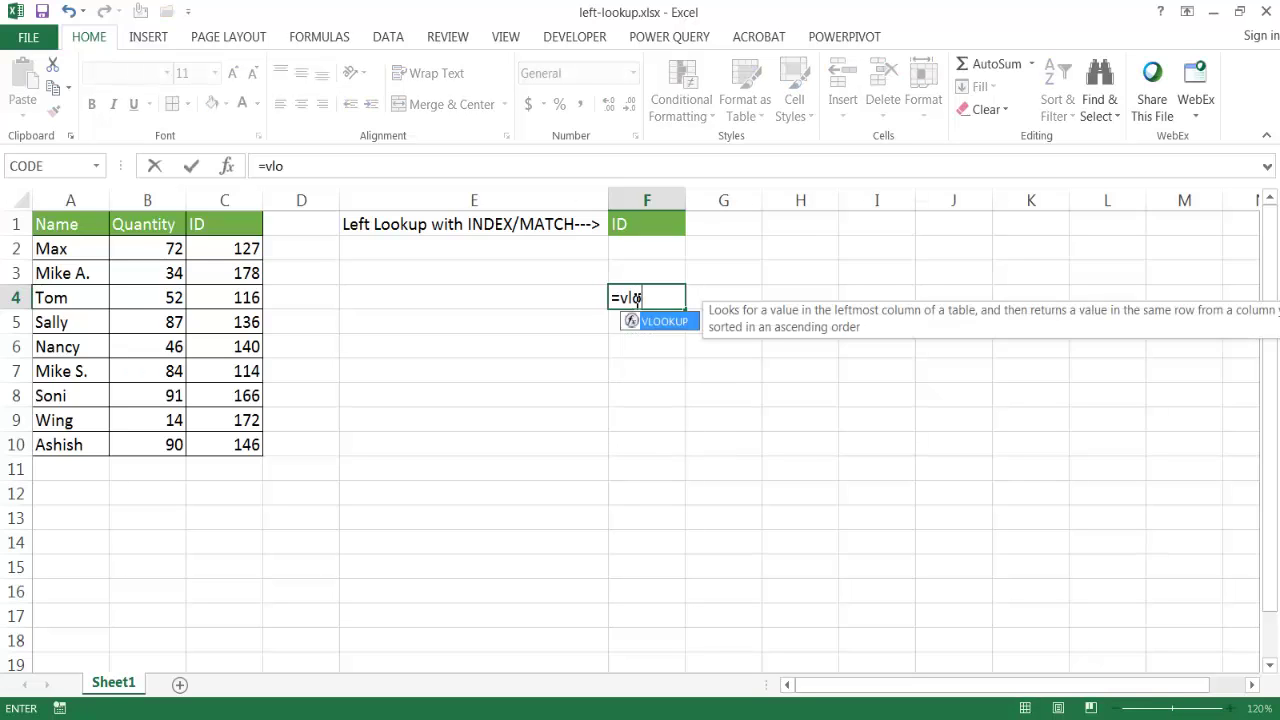
key(Tab)
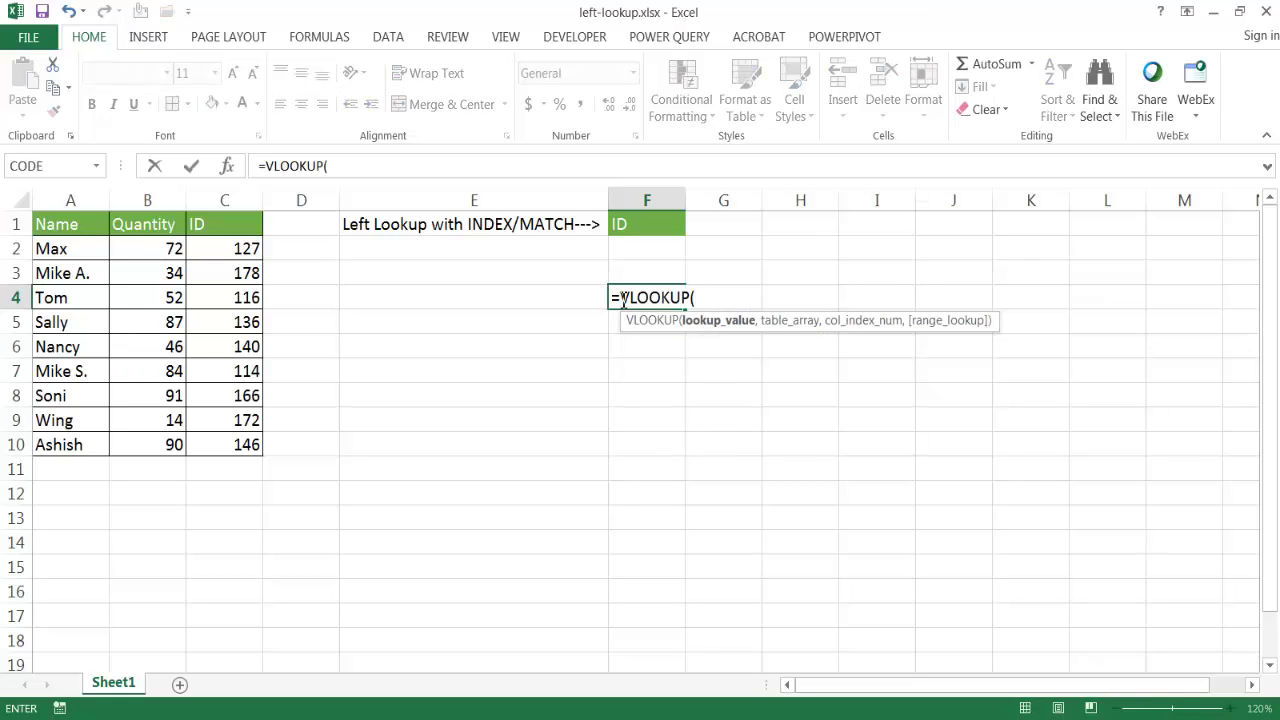
click(540, 303)
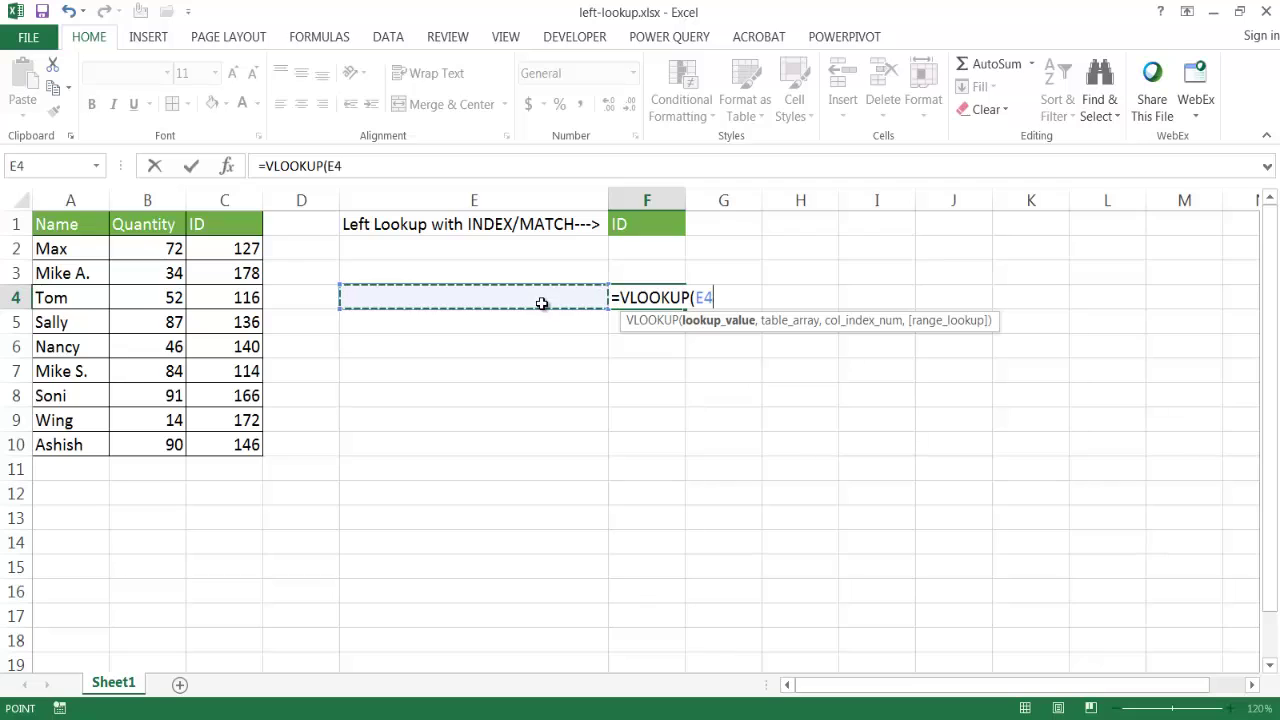
text(,)
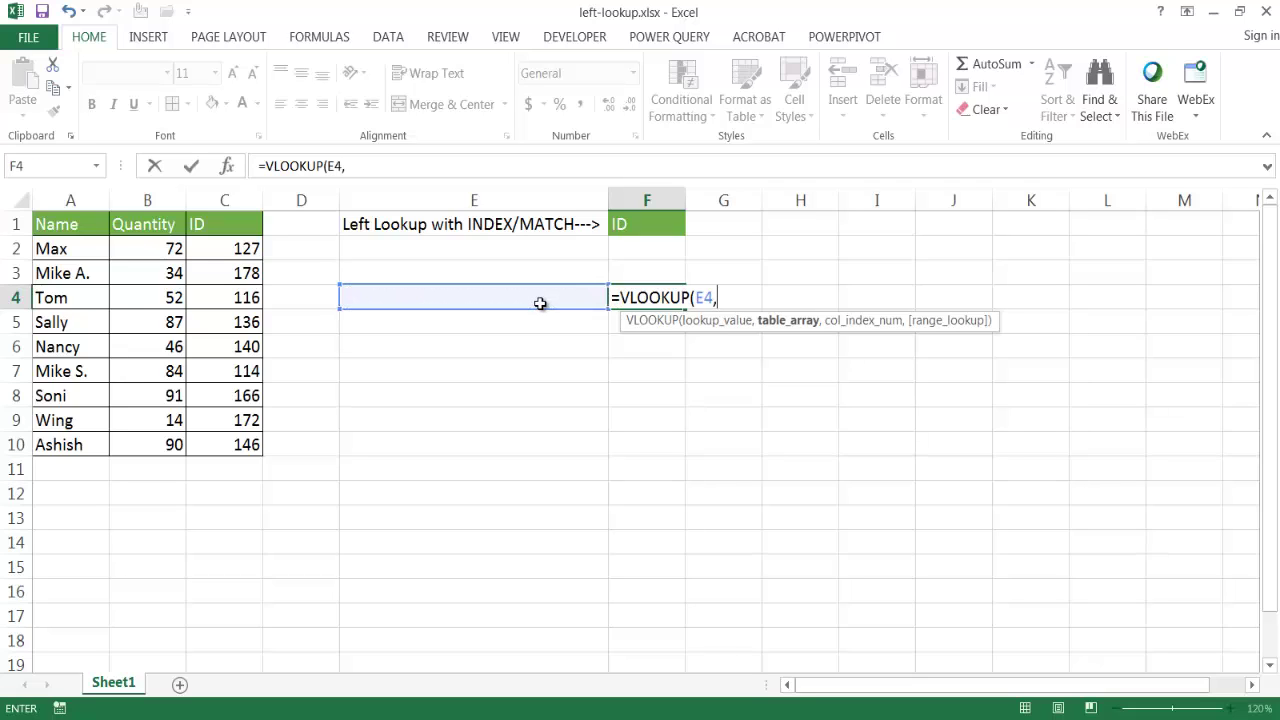
drag(60, 249, 220, 446)
text(,)
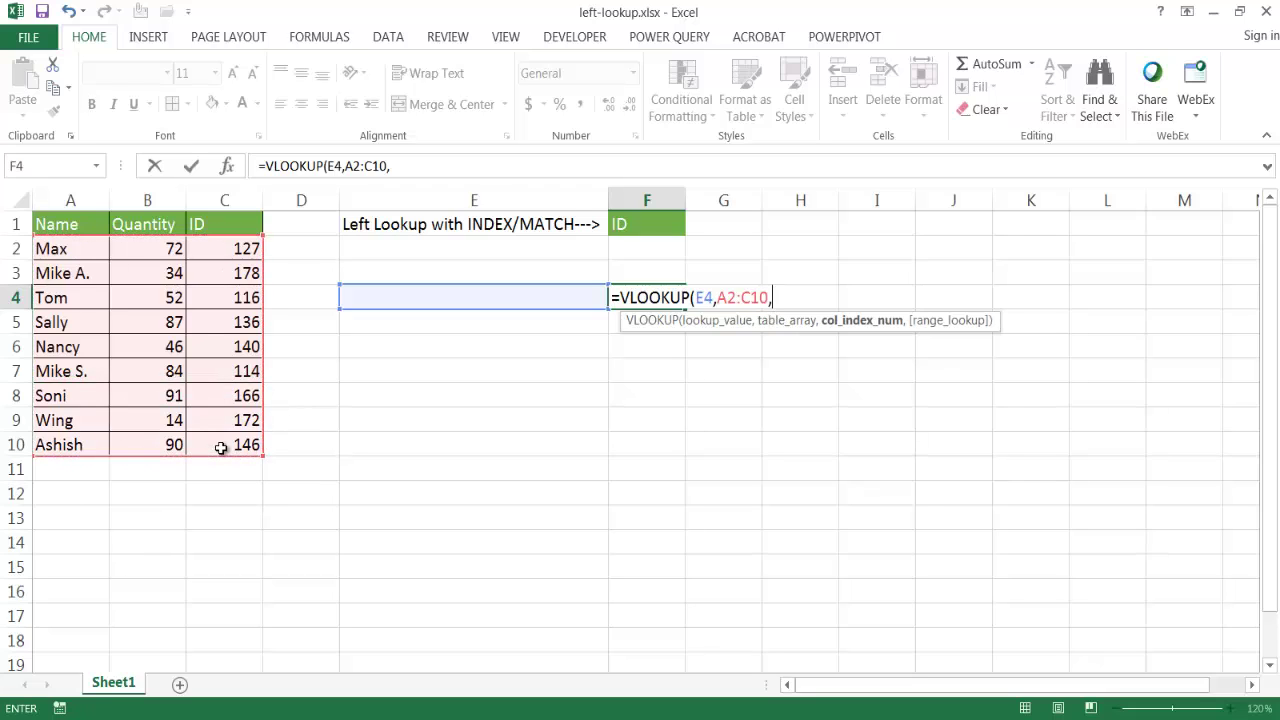
text(3,0))
key(Return)
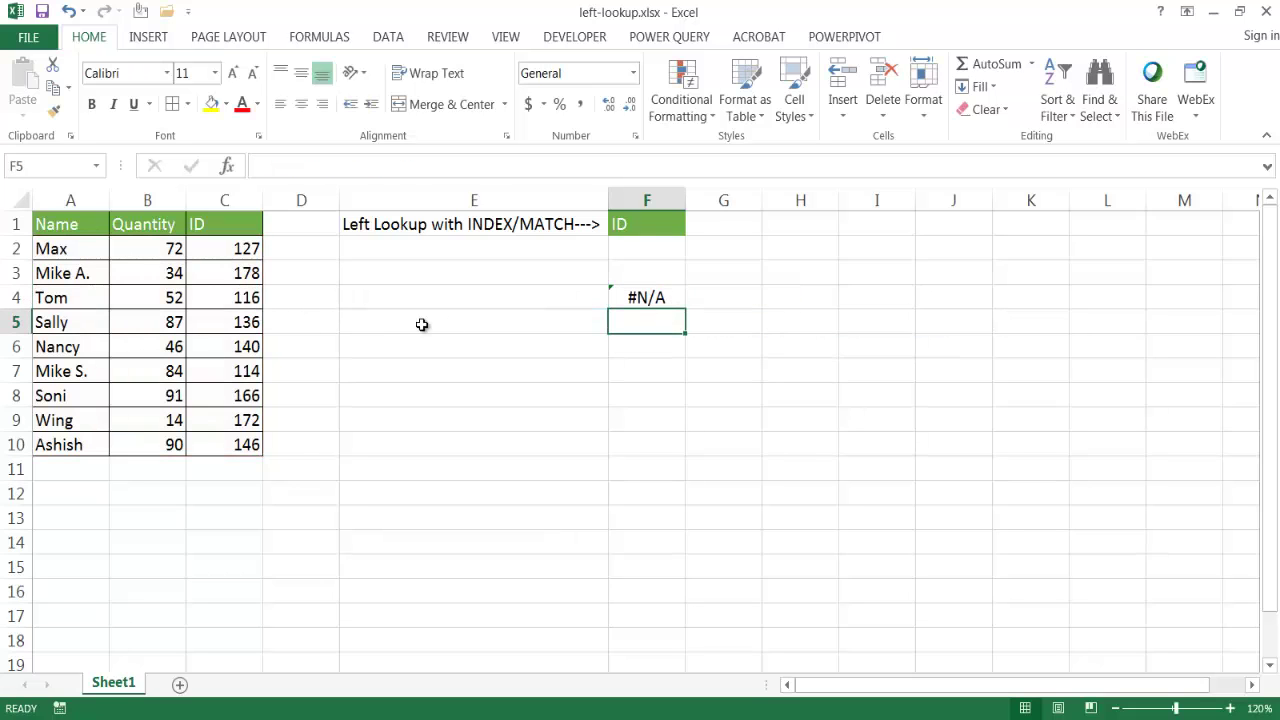
Type tom in E4 and confirm F4's VLOOKUP returns Tom's ID 116
click(548, 298)
text(tom)
key(Return)
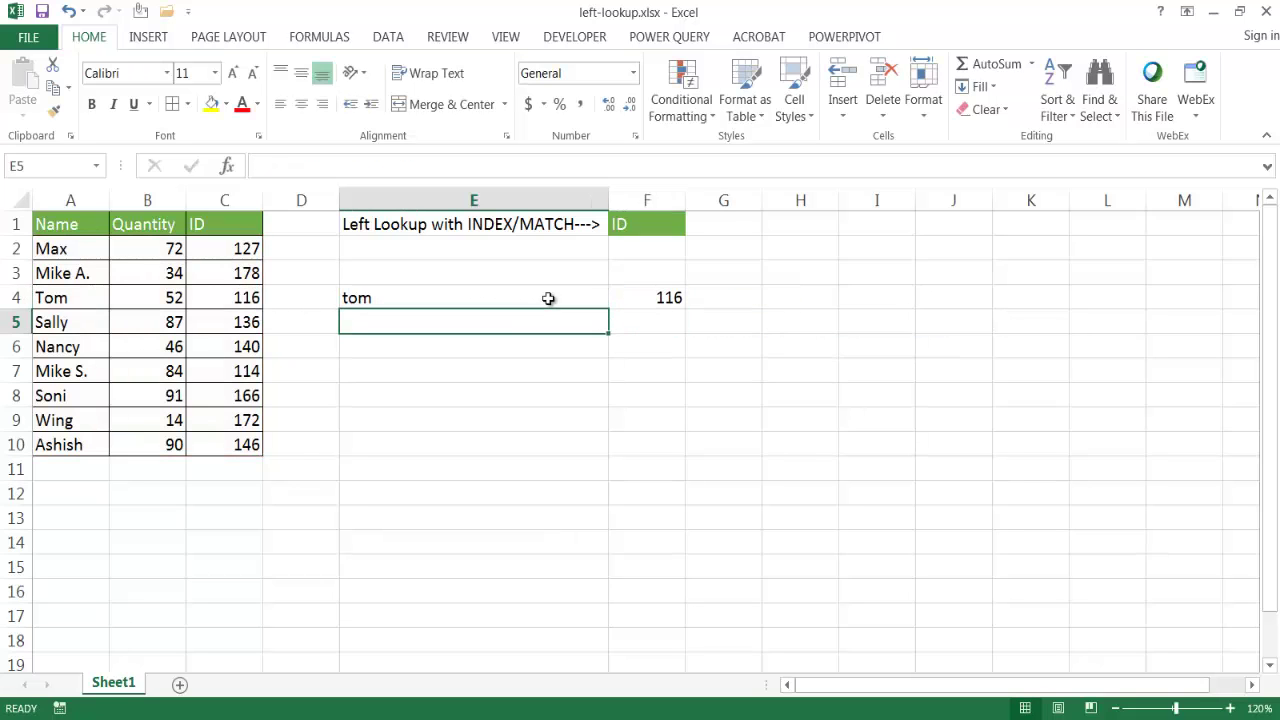
click(652, 296)
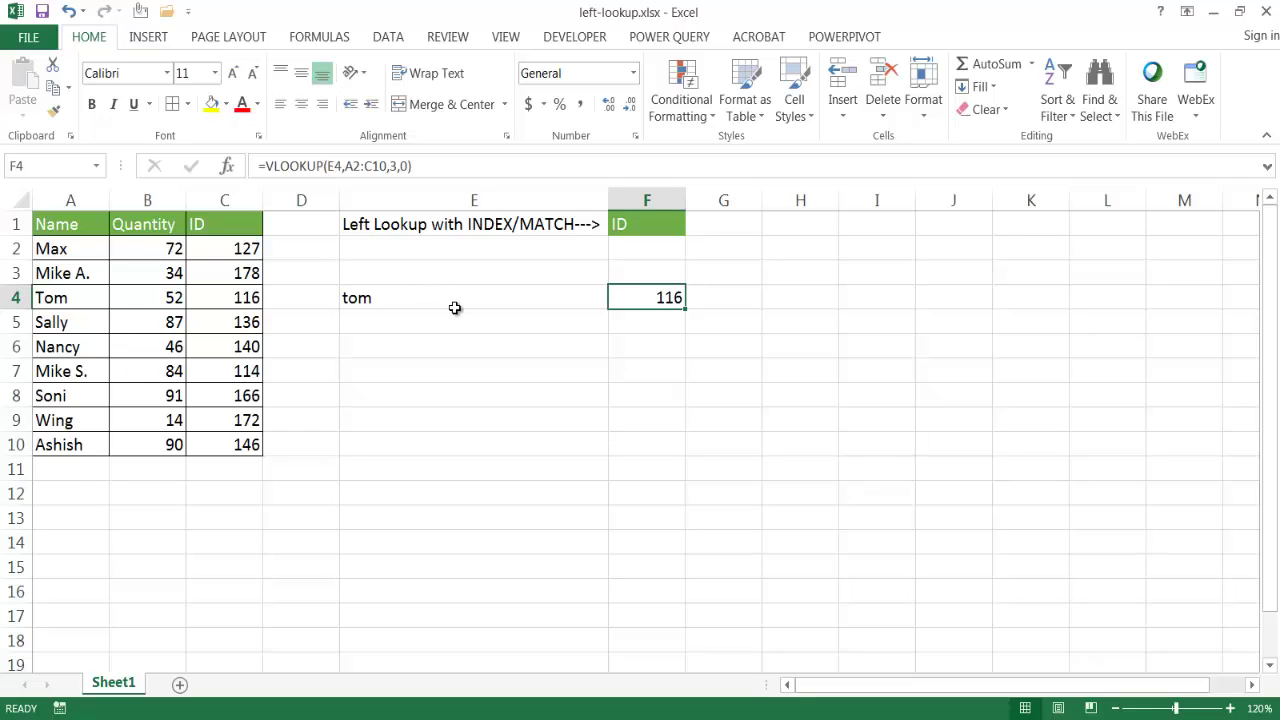
click(567, 302)
Clear the E4:F4 test cells and enter Nancy's ID 140 in F2
drag(567, 302, 687, 300)
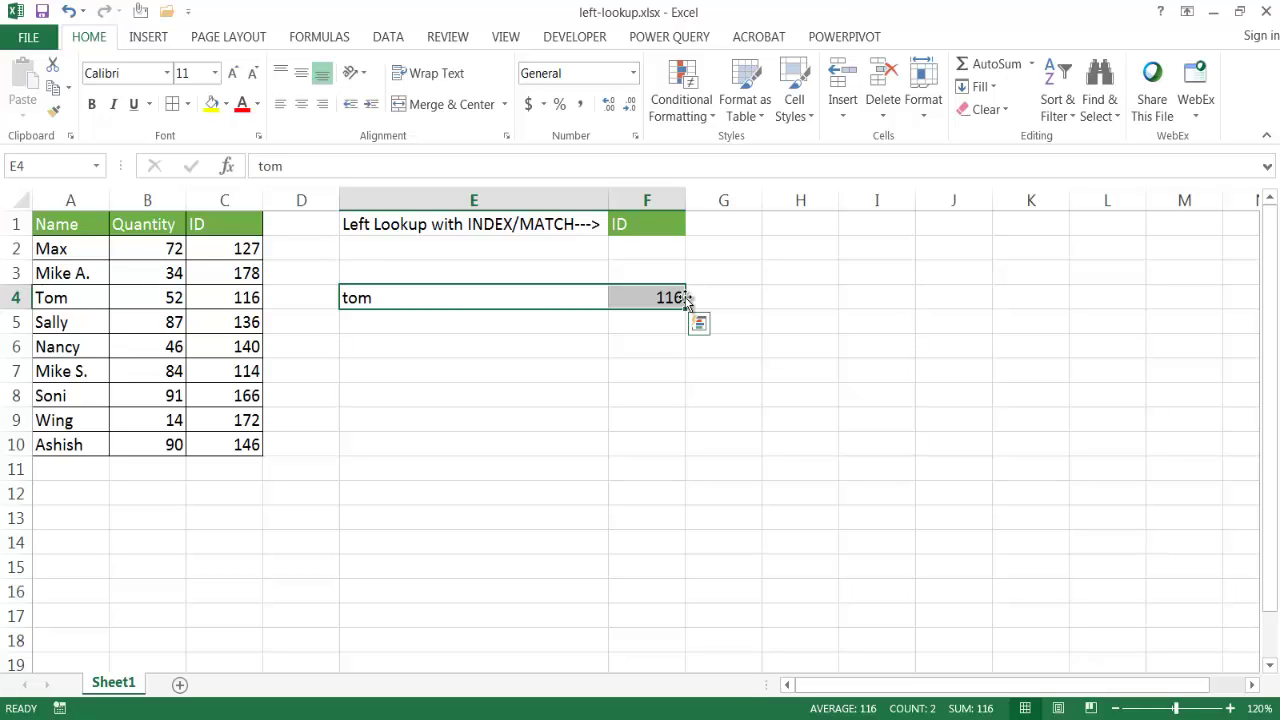
key(Delete)
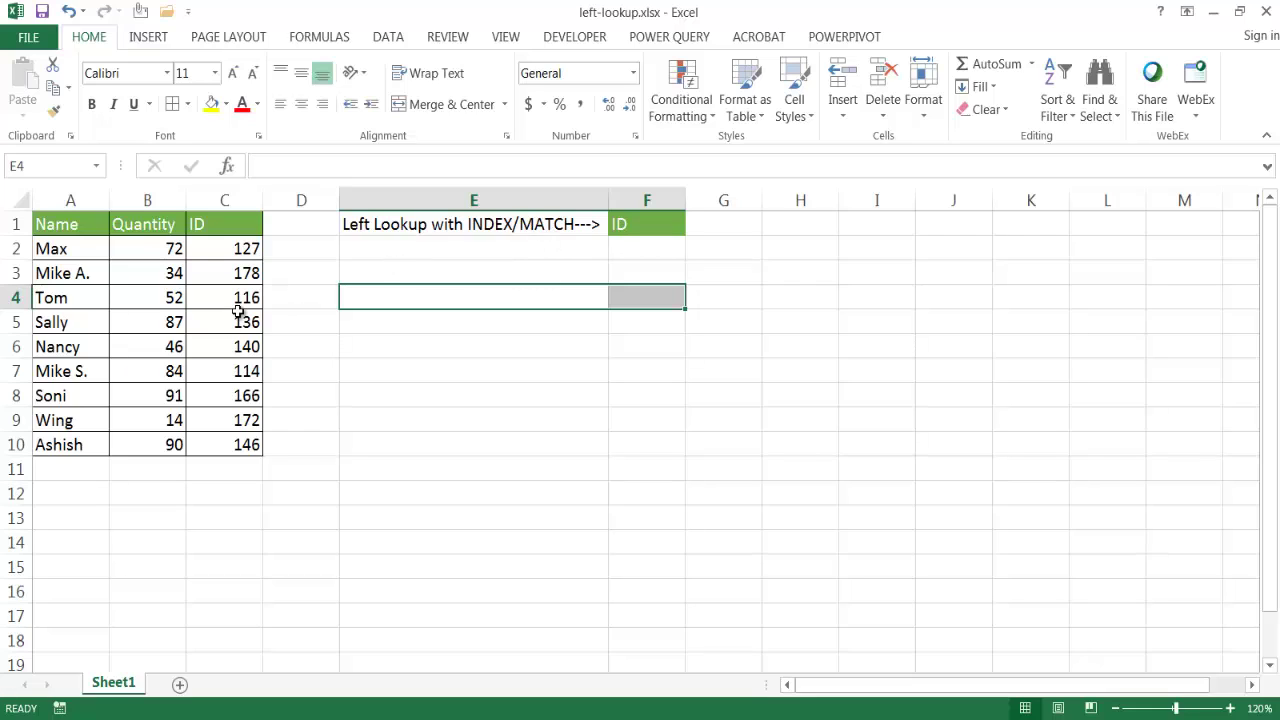
click(648, 248)
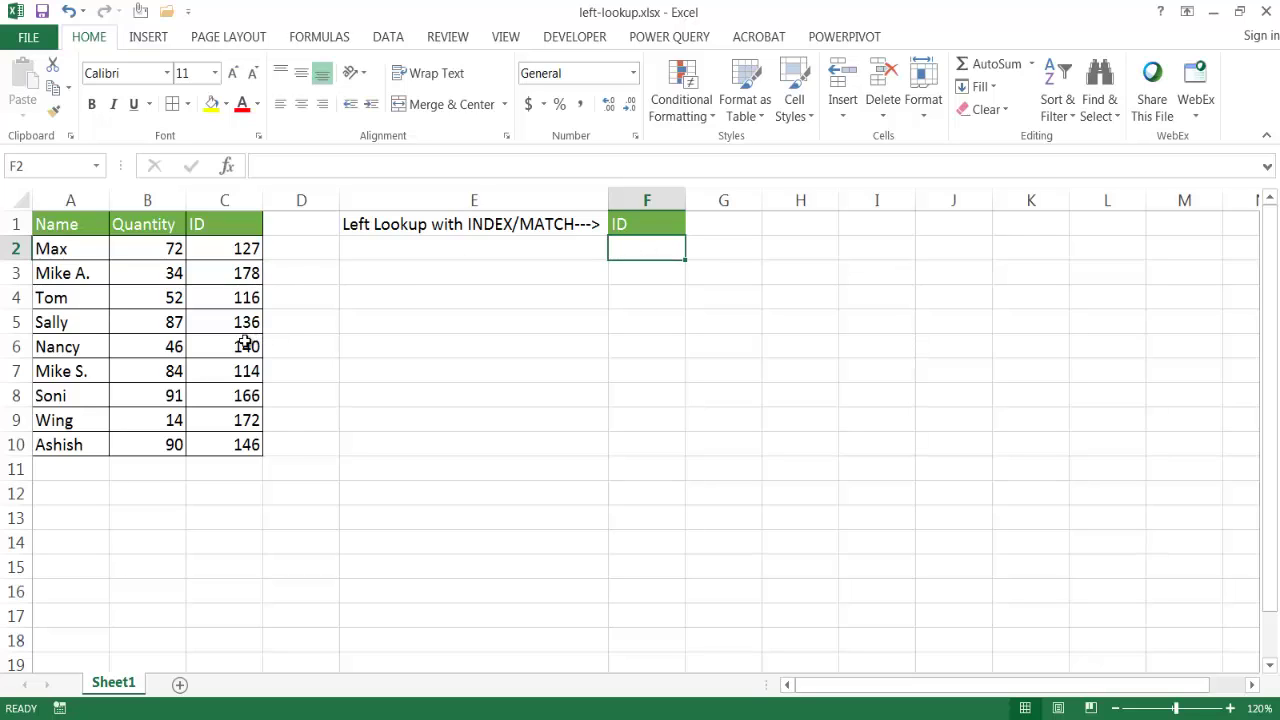
text(140)
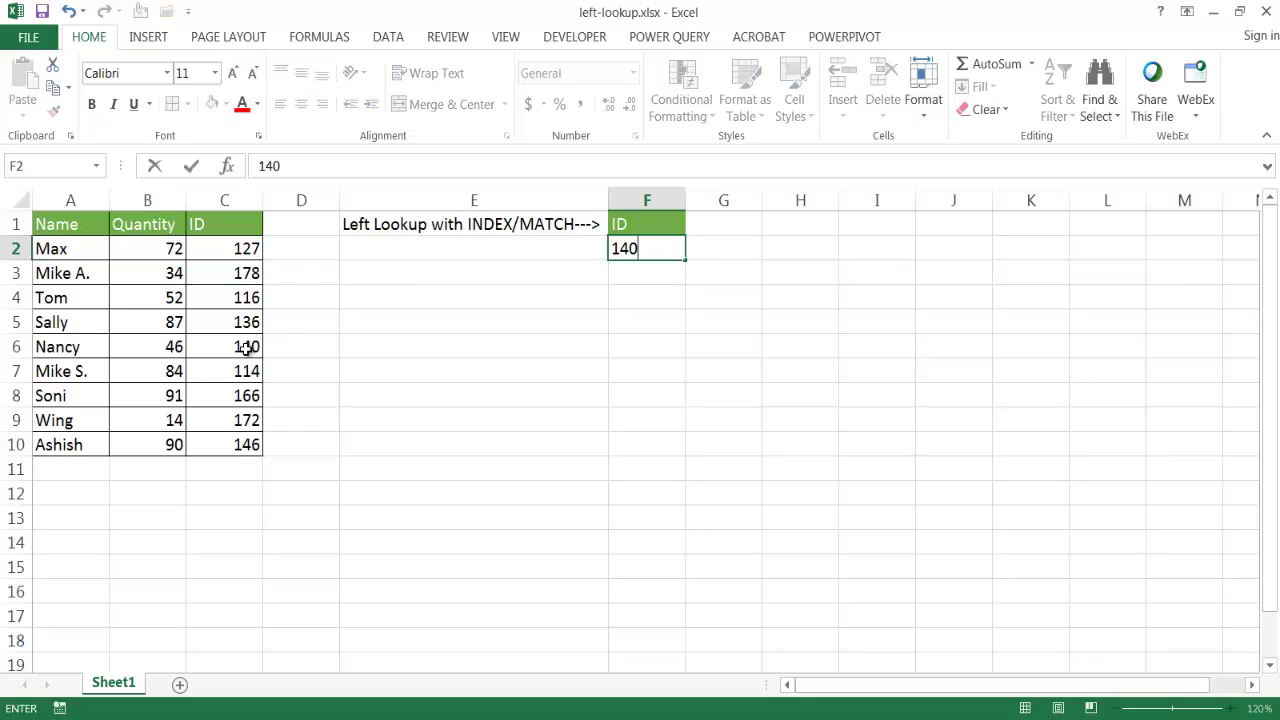
click(240, 347)
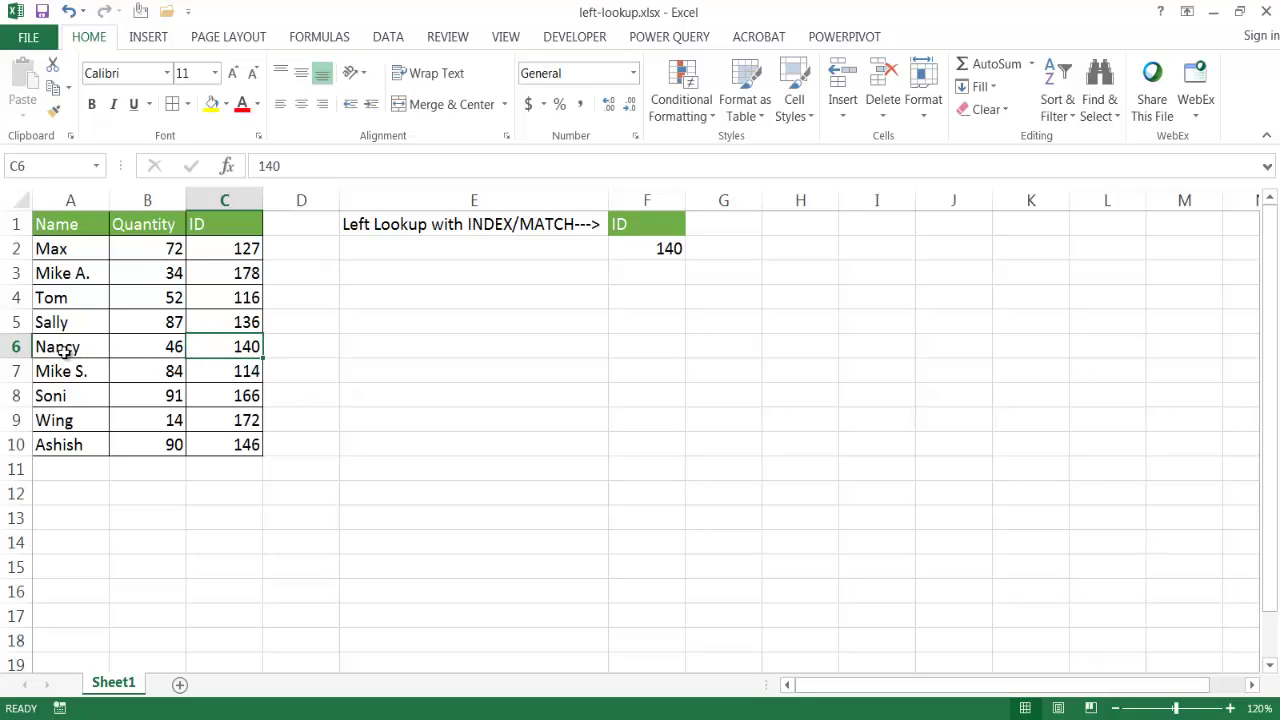
Enter =INDEX(A2:A10,MATCH(F2,C2:C10,0) in G2, using names A2:A10 and IDs C2:C10
click(733, 249)
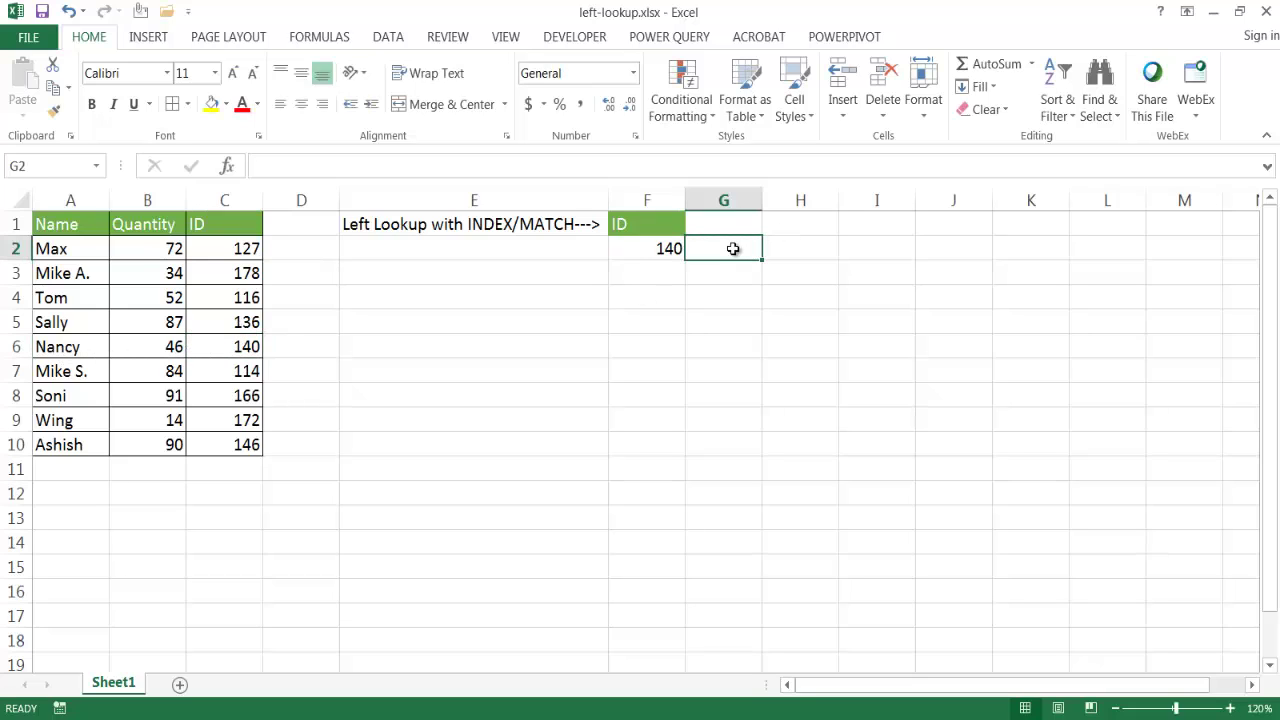
text(=index)
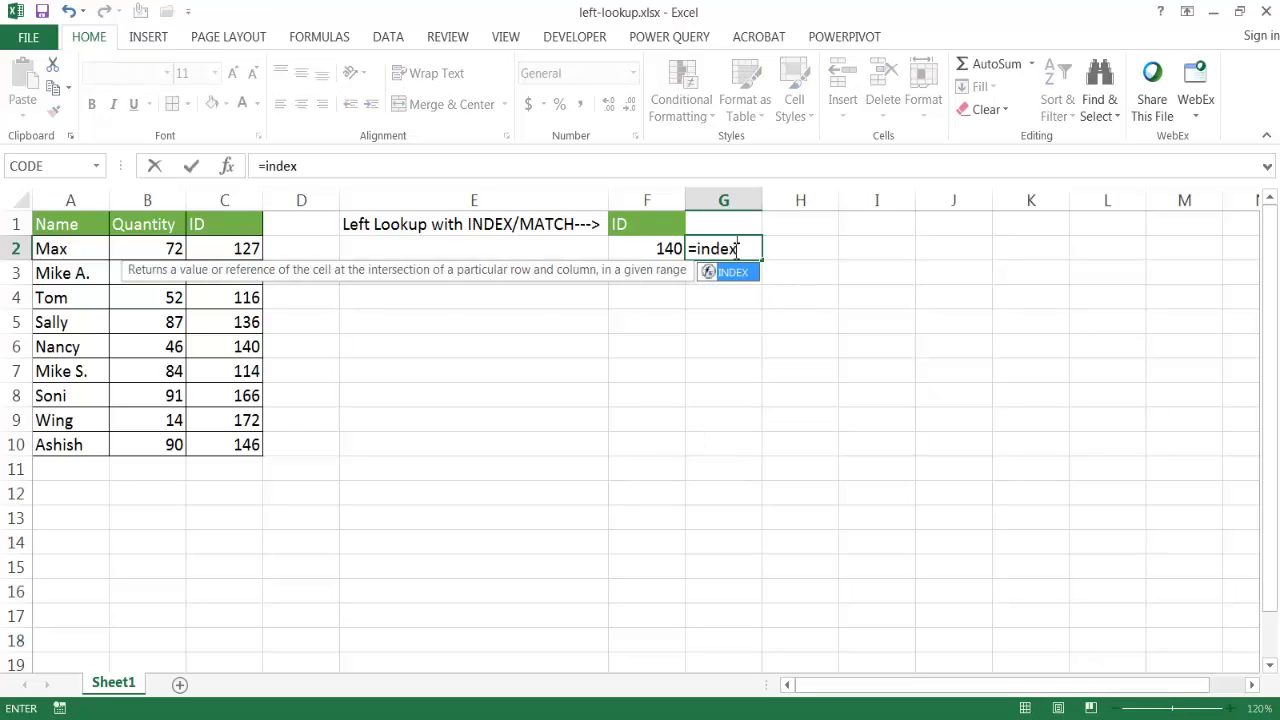
key(Tab)
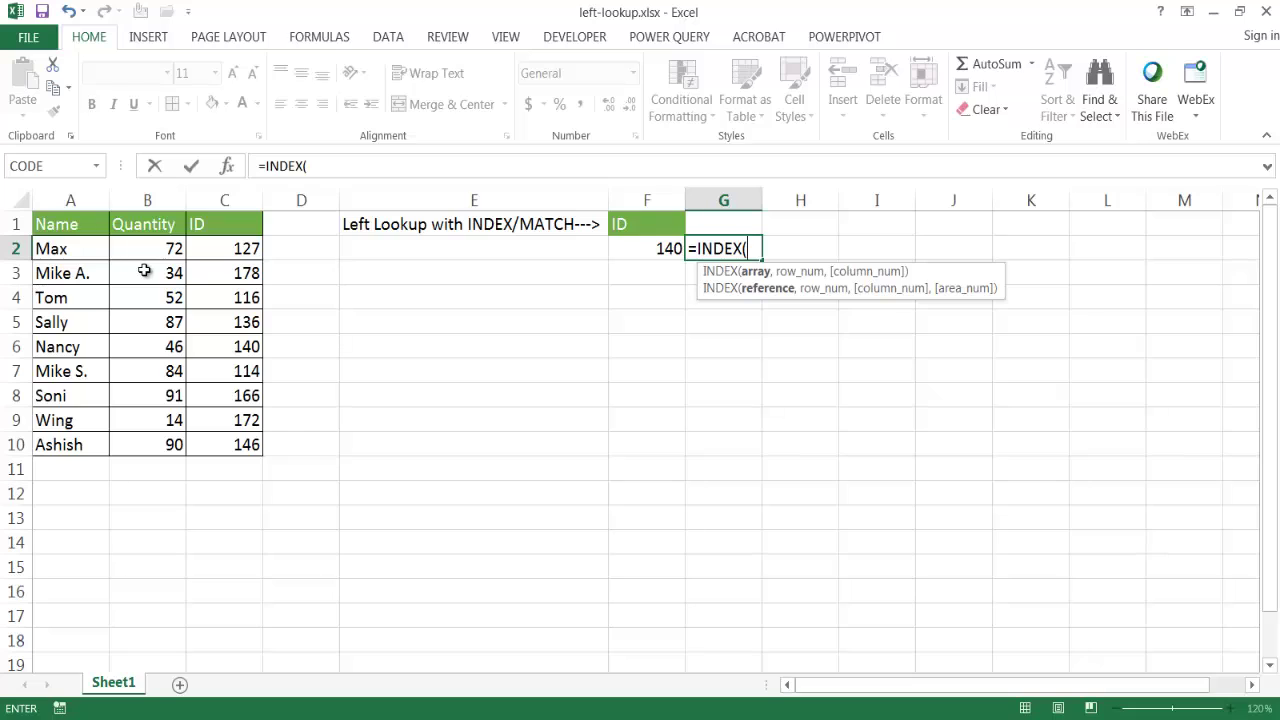
click(72, 251)
drag(72, 277, 74, 450)
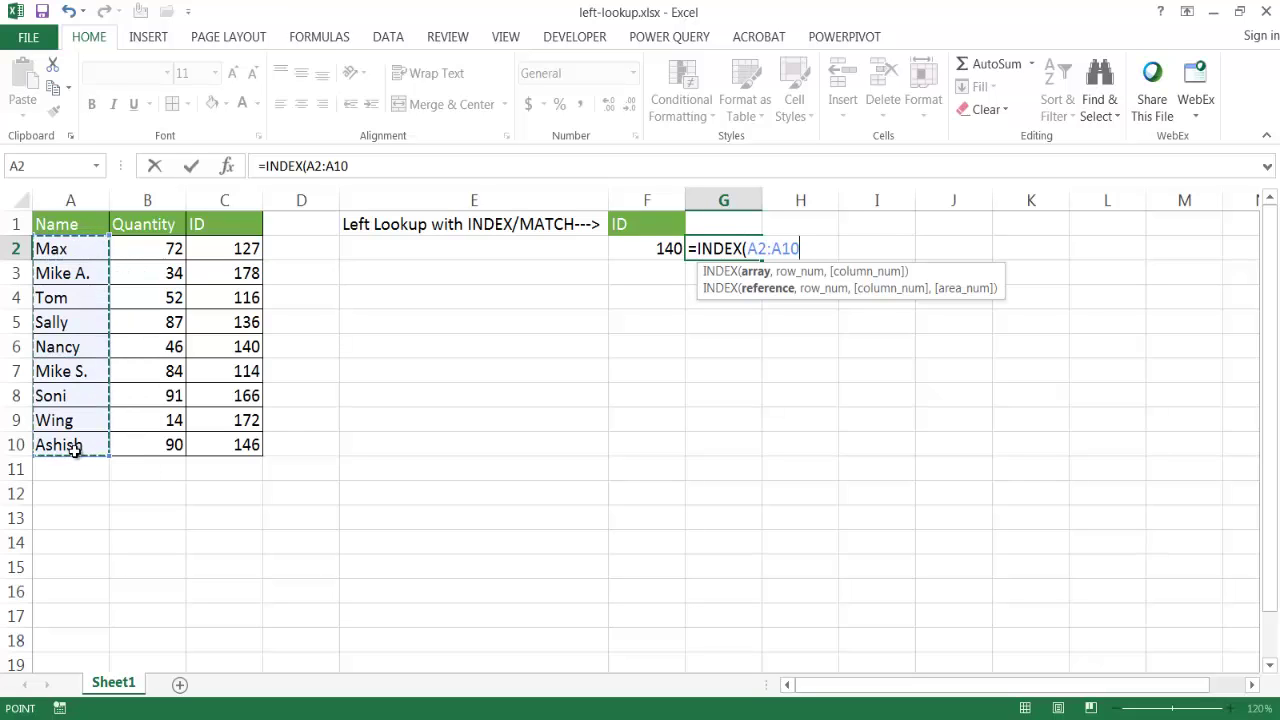
text(,)
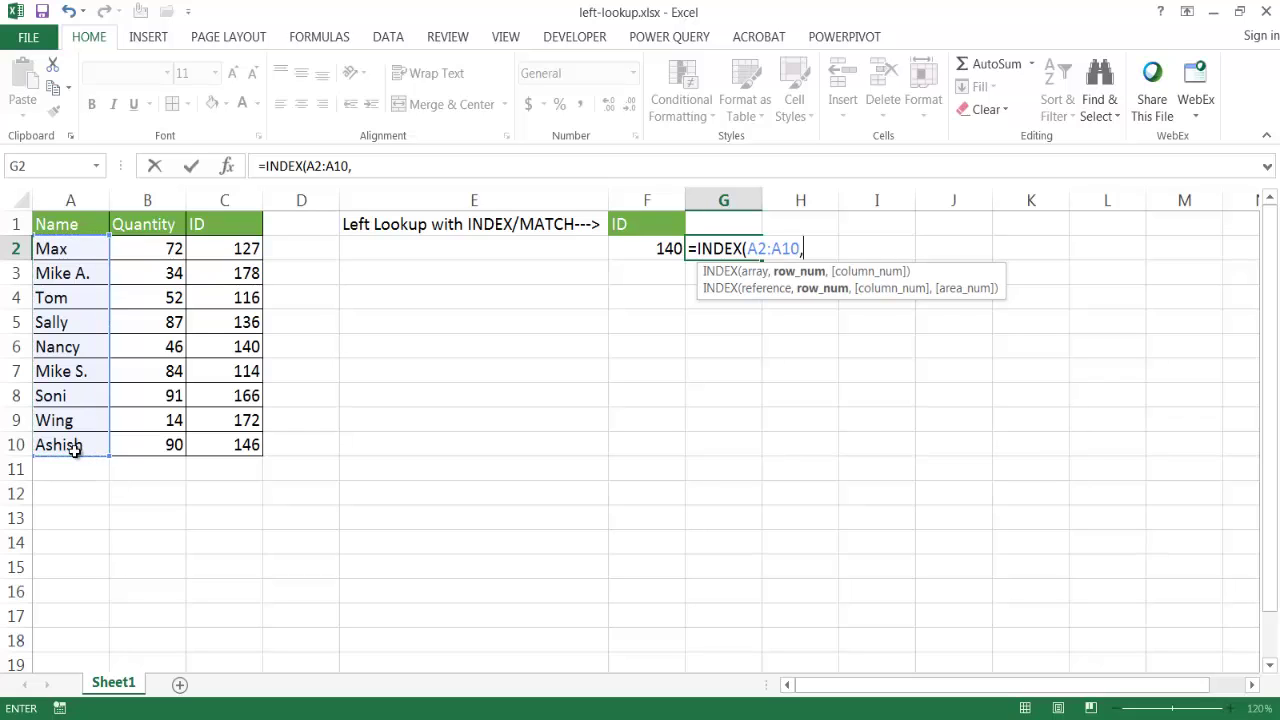
text(match)
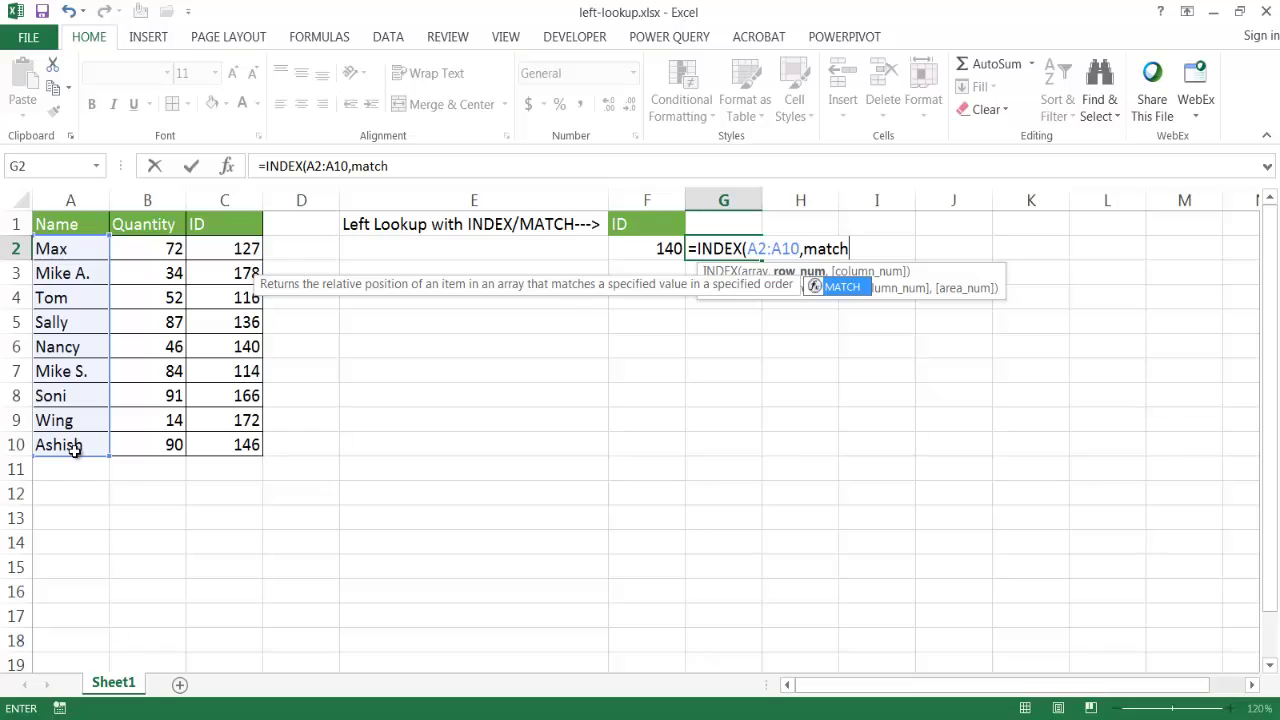
key(Tab)
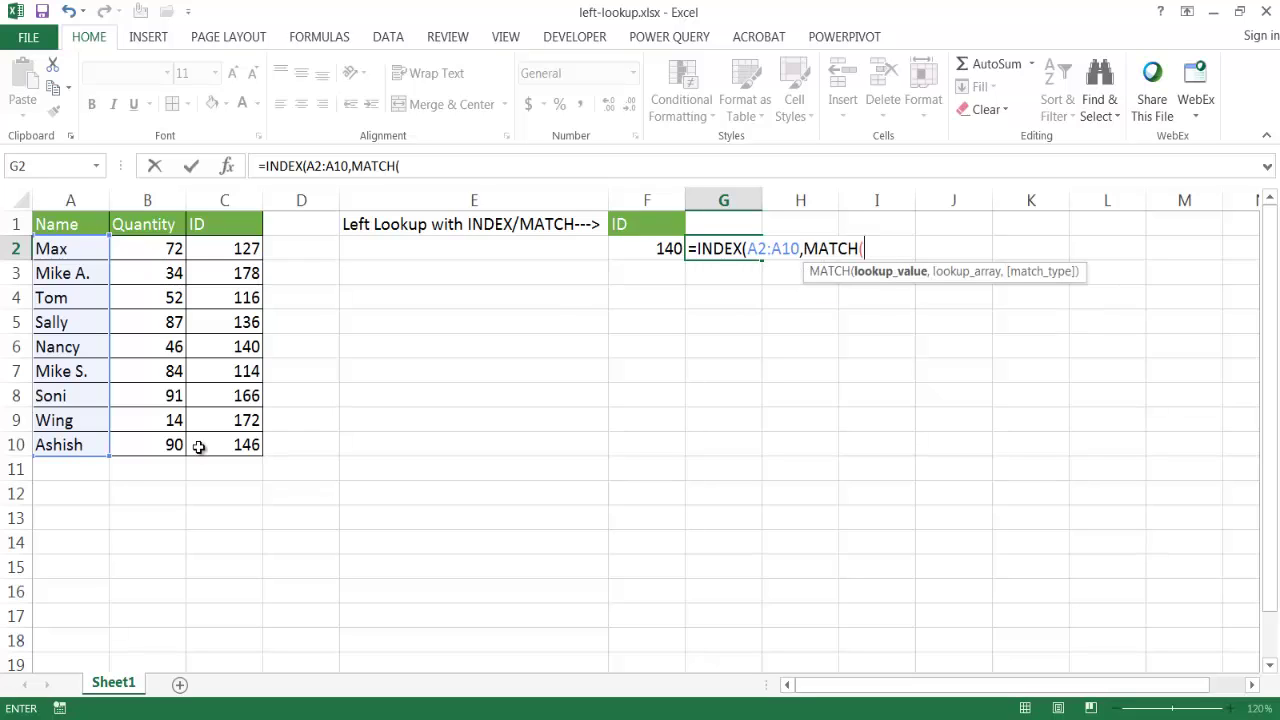
click(645, 248)
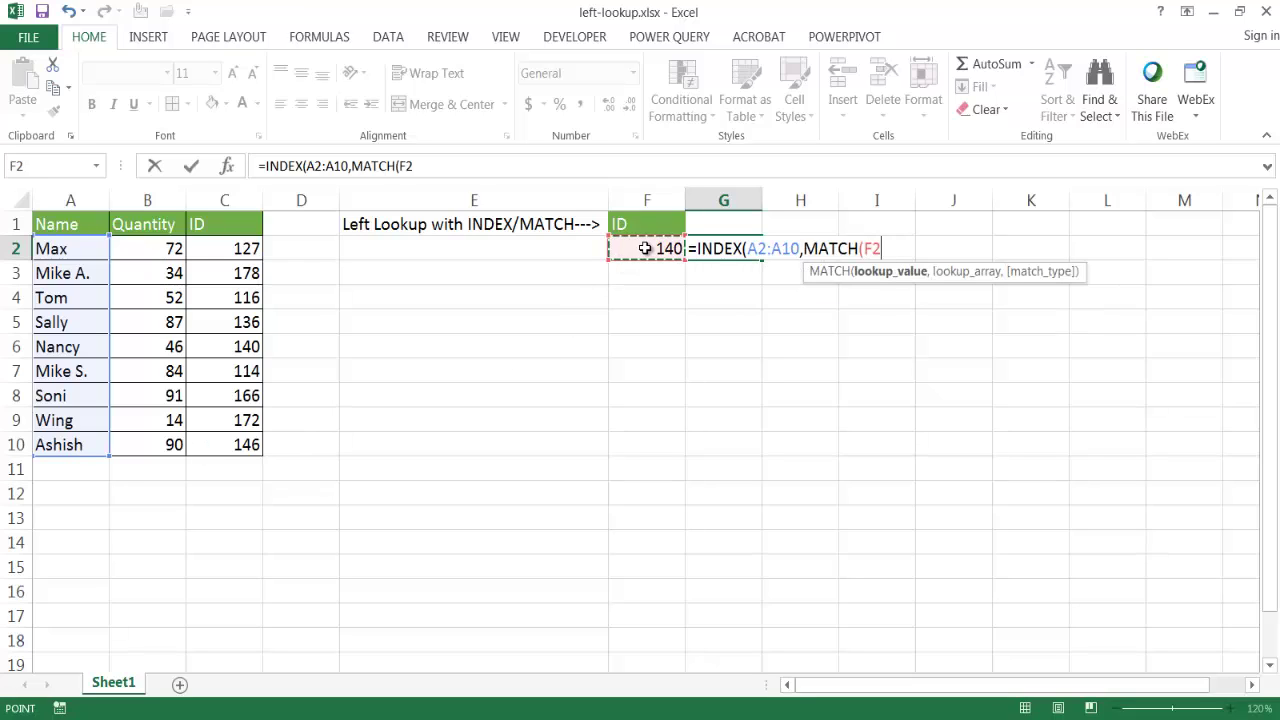
text(,)
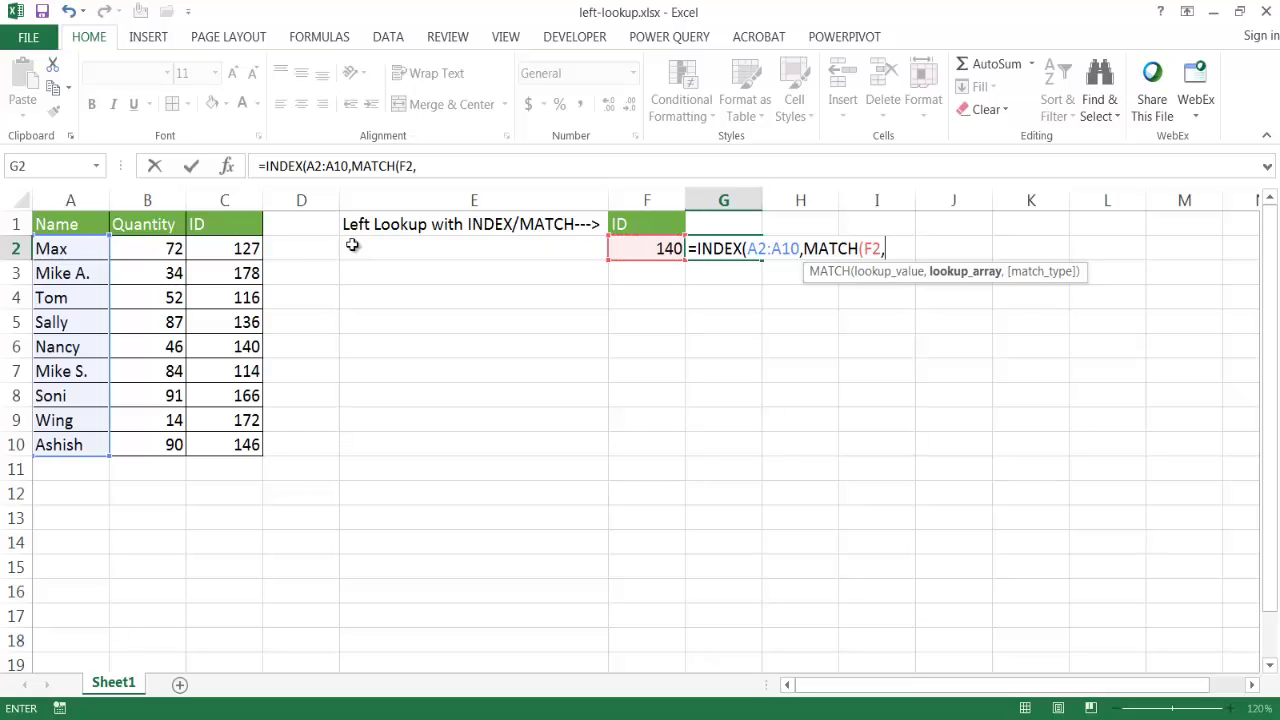
drag(230, 249, 242, 445)
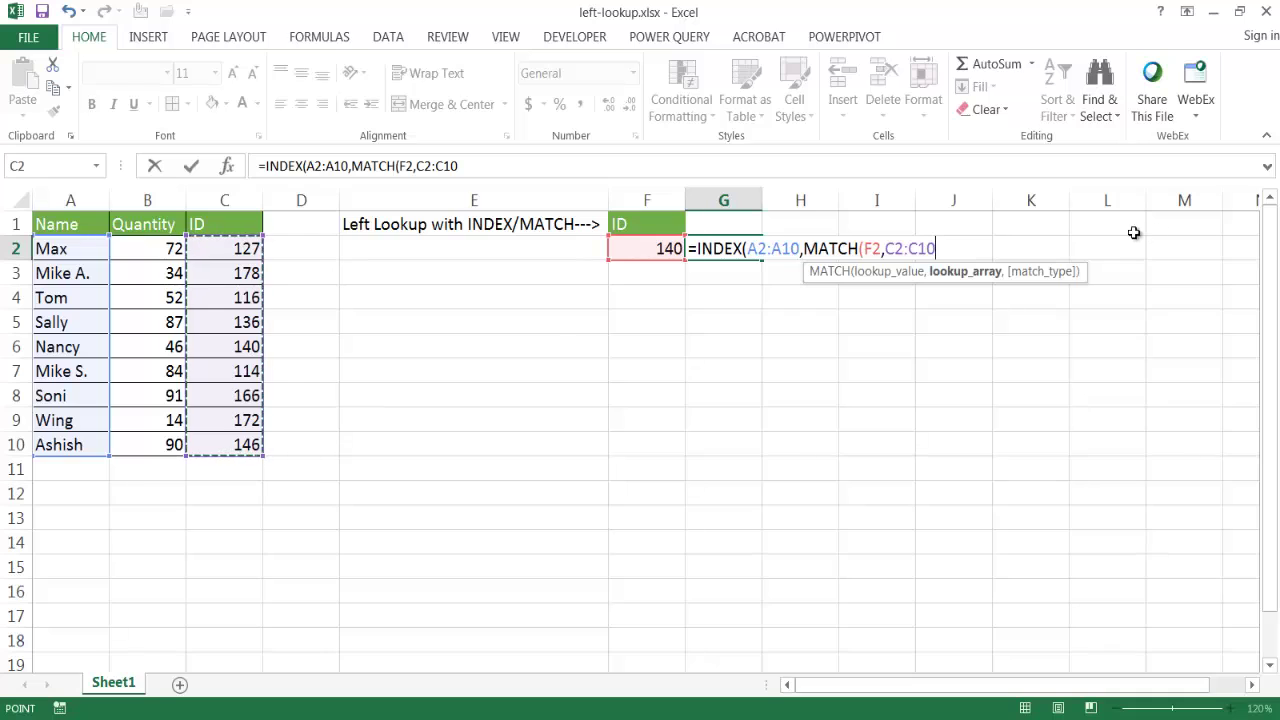
text(,)
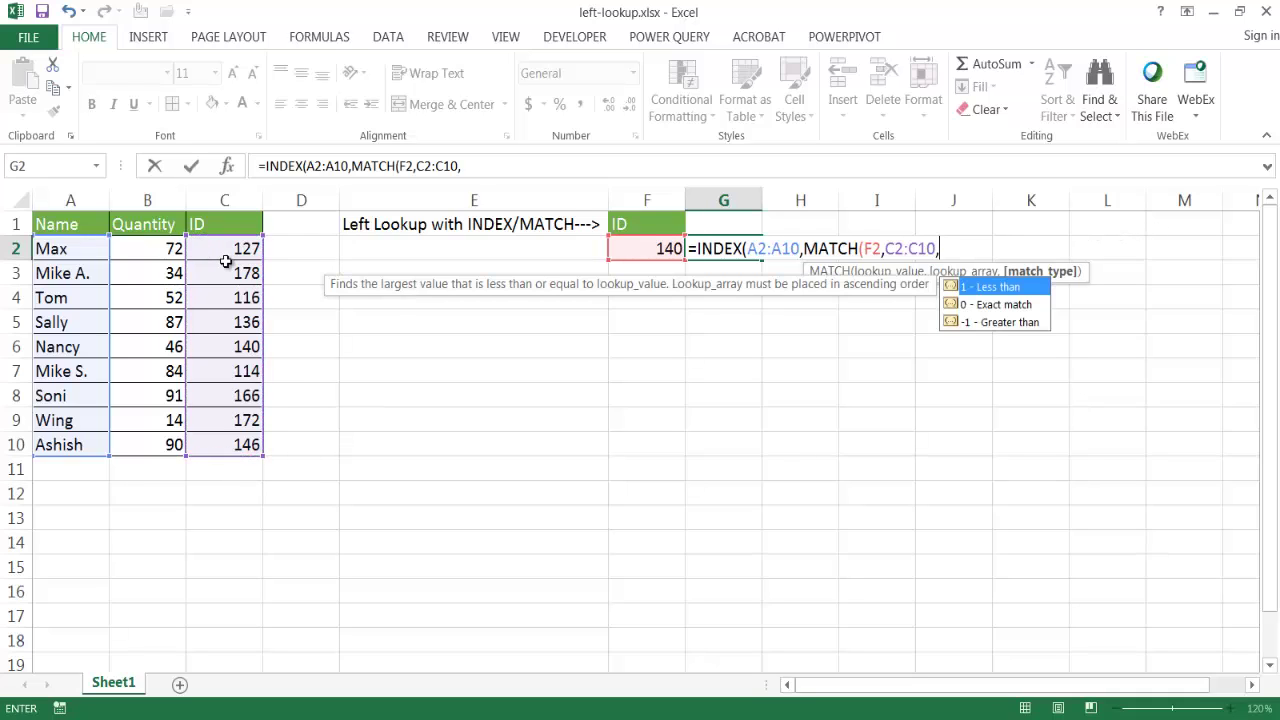
text(0))
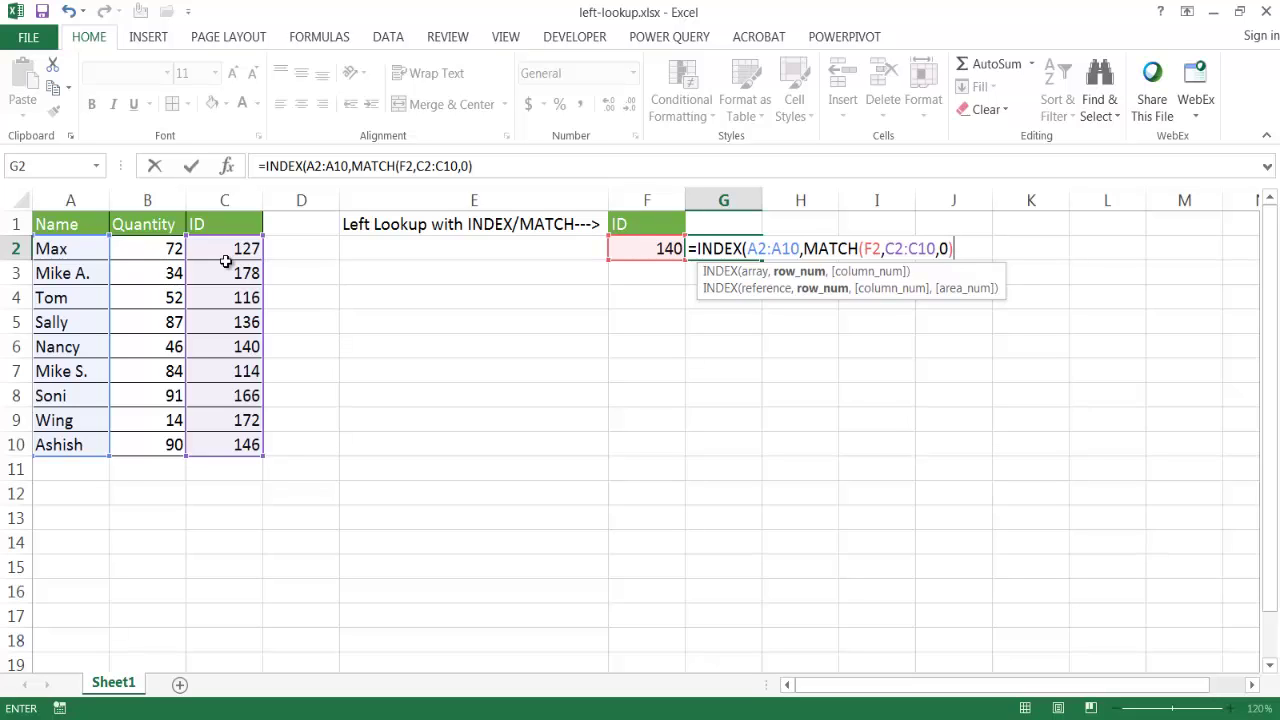
key(Return)
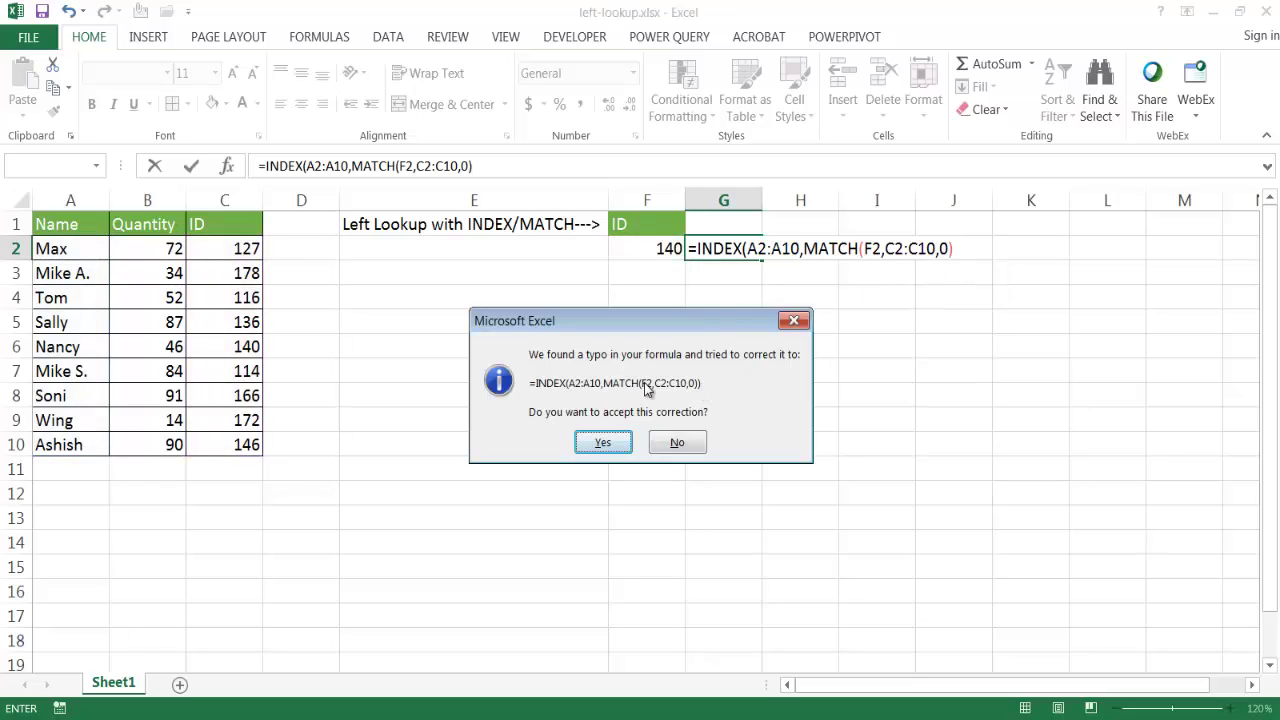
Accept the missing-parenthesis fix in G2, then change F2 to 172 so G2 shows Wing
click(603, 443)
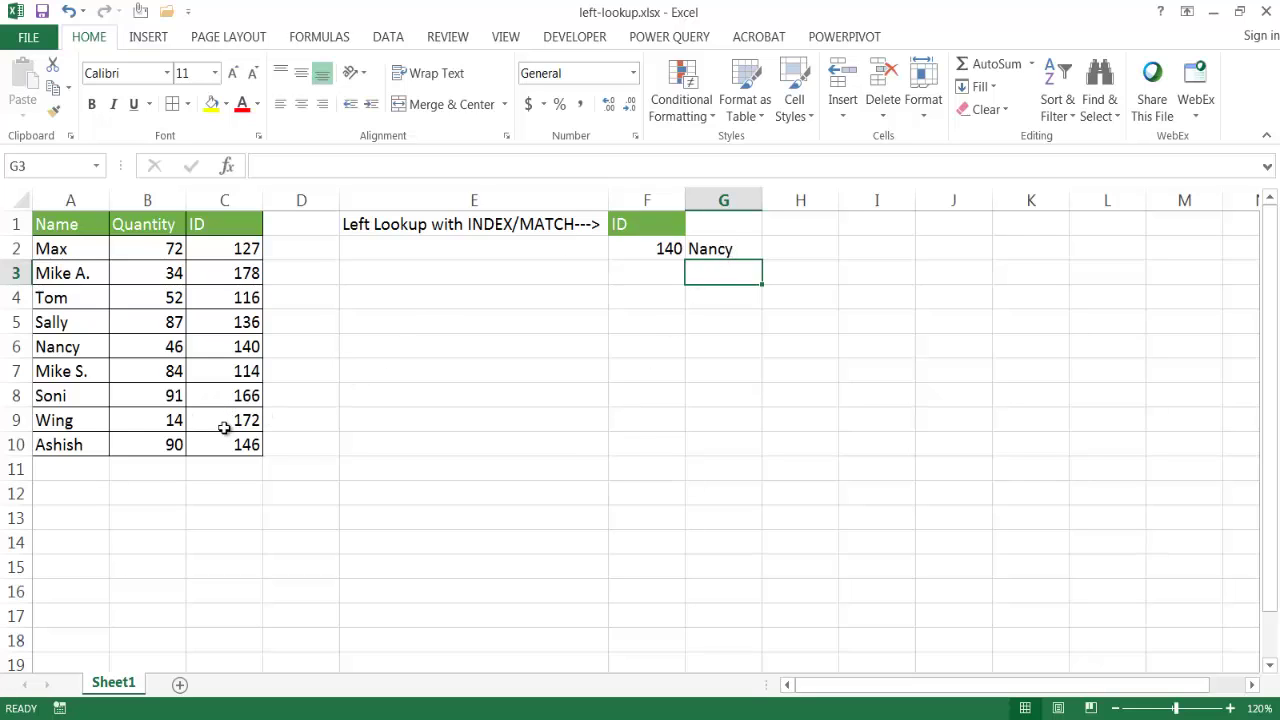
click(659, 244)
text(172)
key(Return)
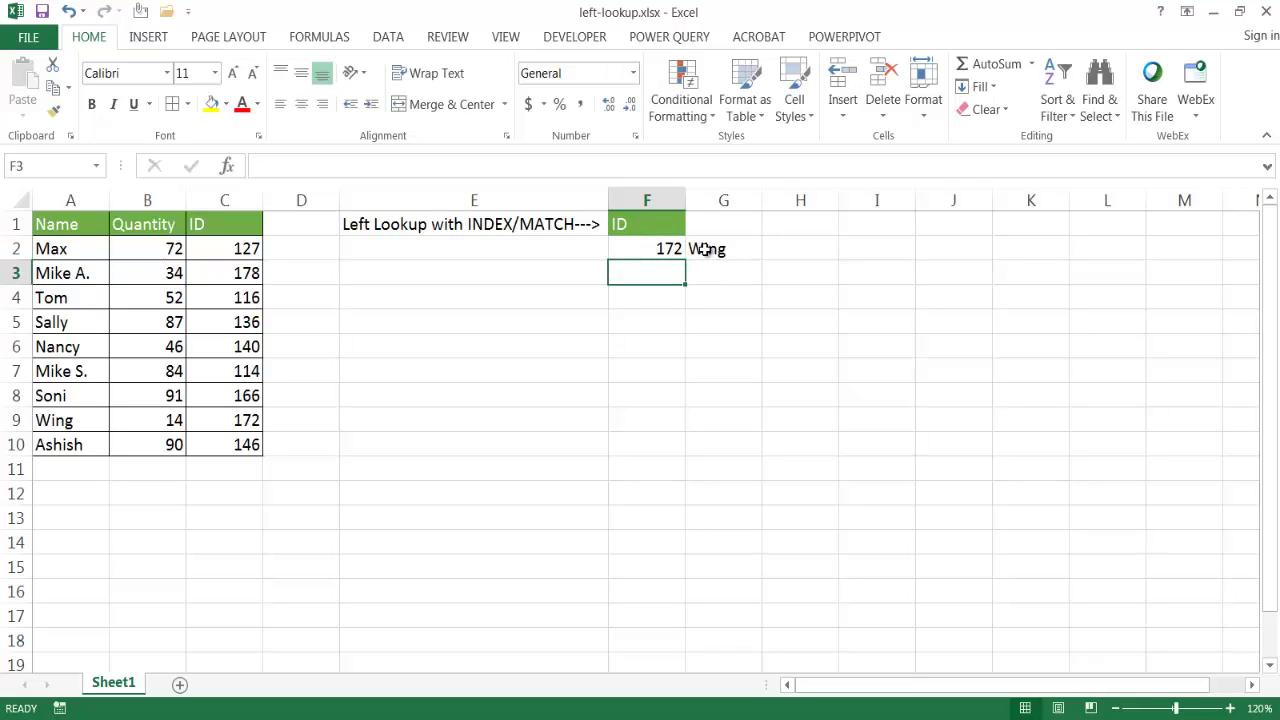
click(706, 250)
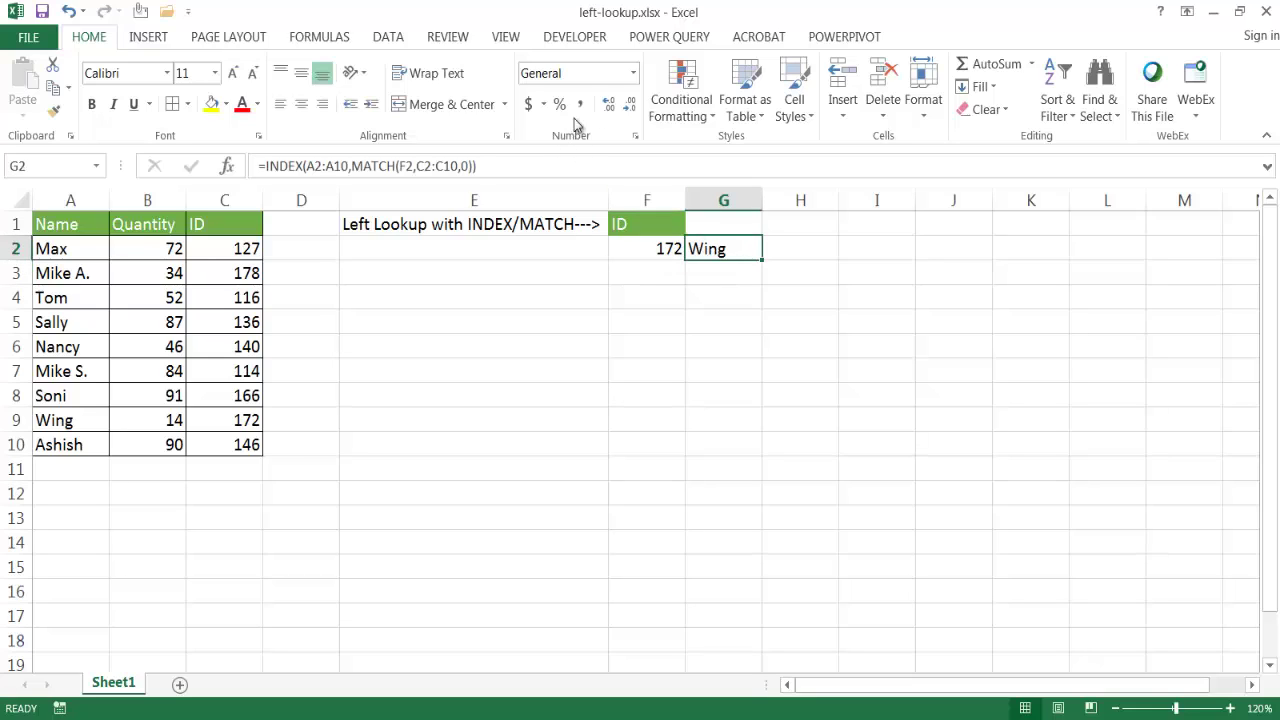
Step through G2 in Evaluate Formula: F2 becomes 172, MATCH gives 8, INDEX returns Wing
click(318, 40)
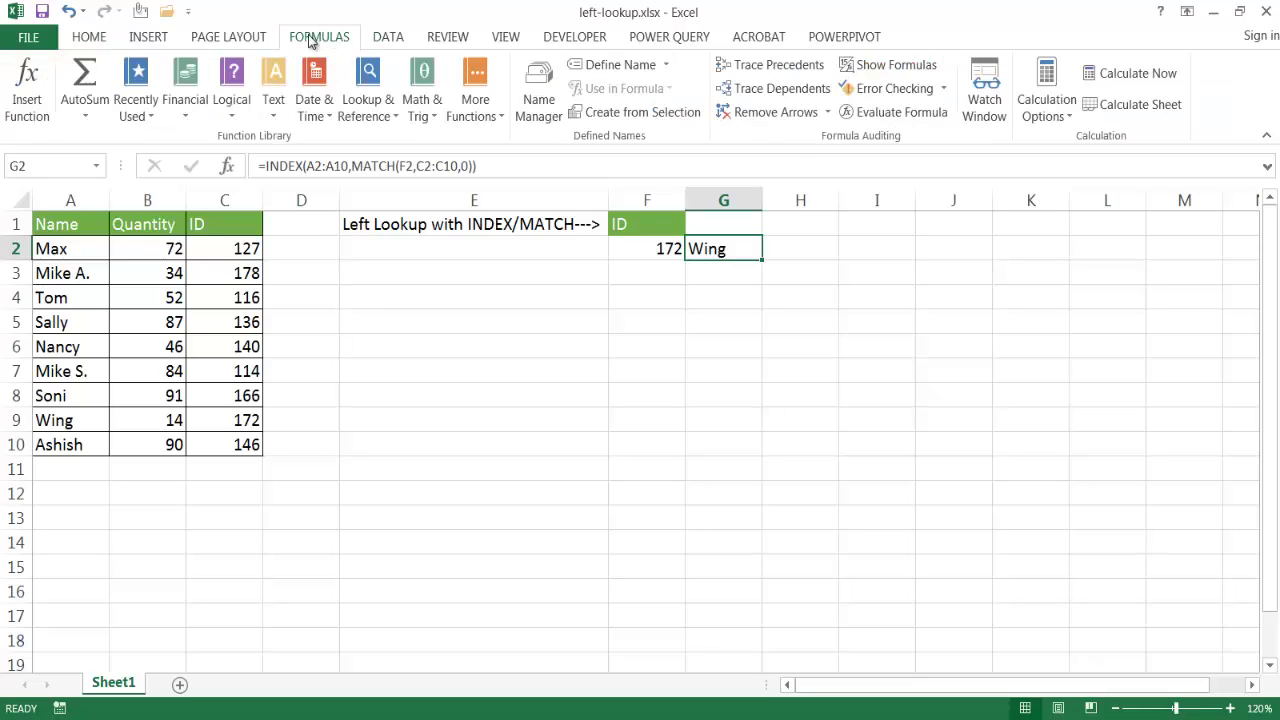
click(893, 118)
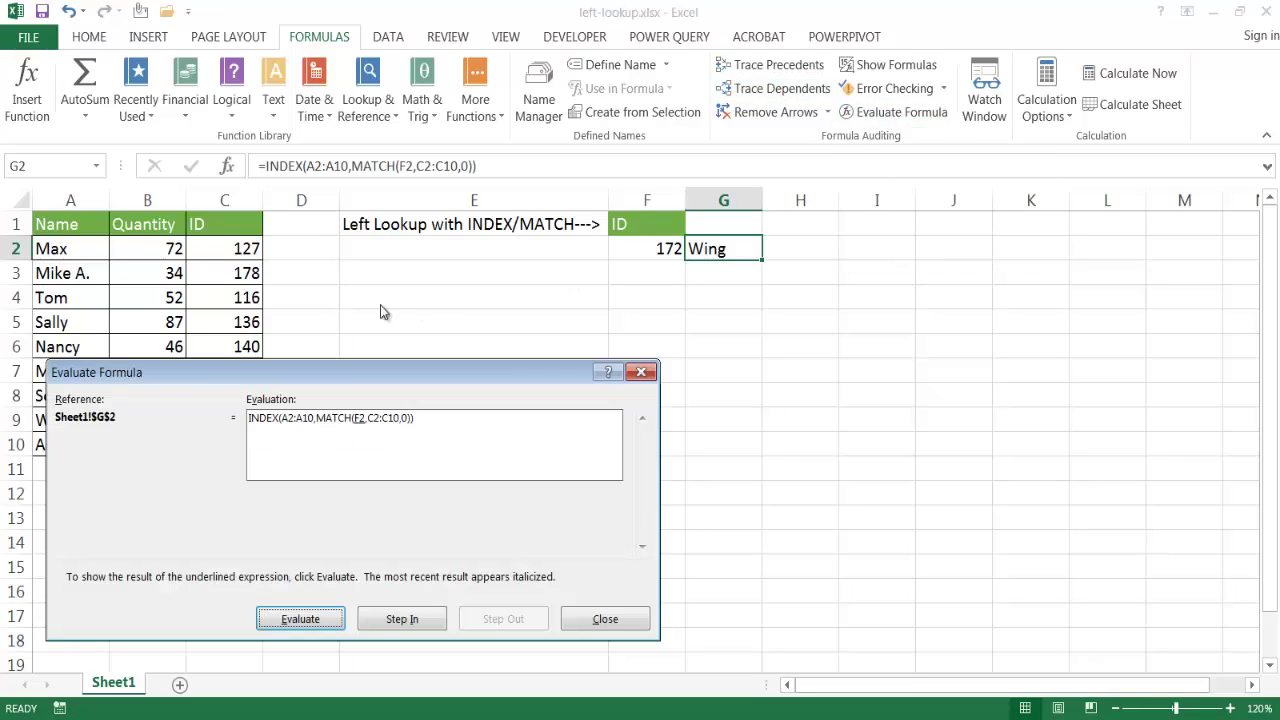
click(300, 619)
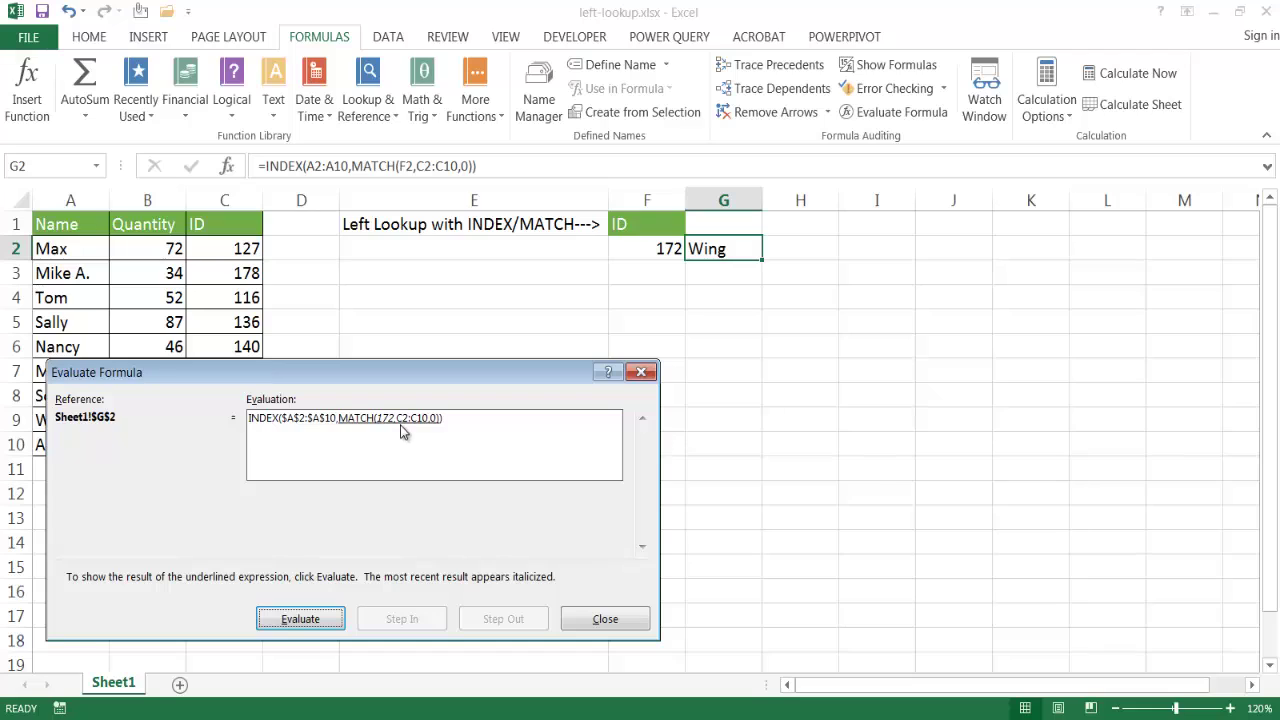
click(322, 619)
drag(329, 377, 601, 347)
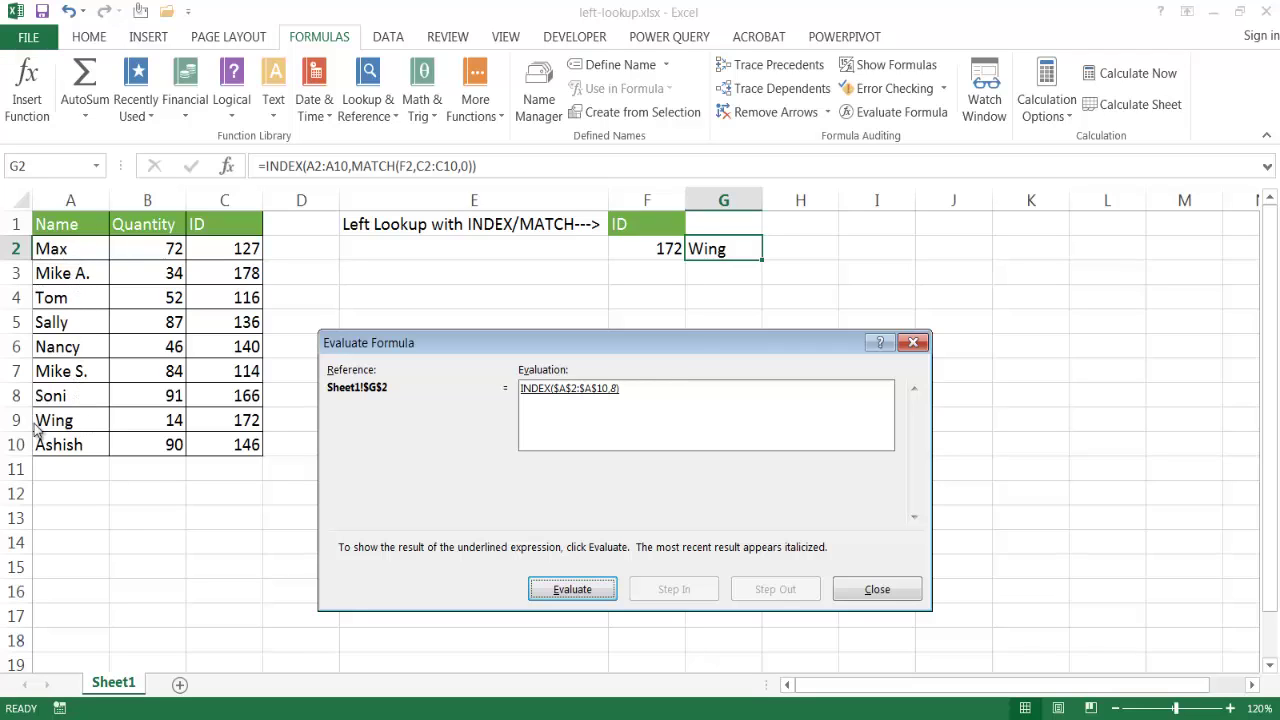
click(553, 589)
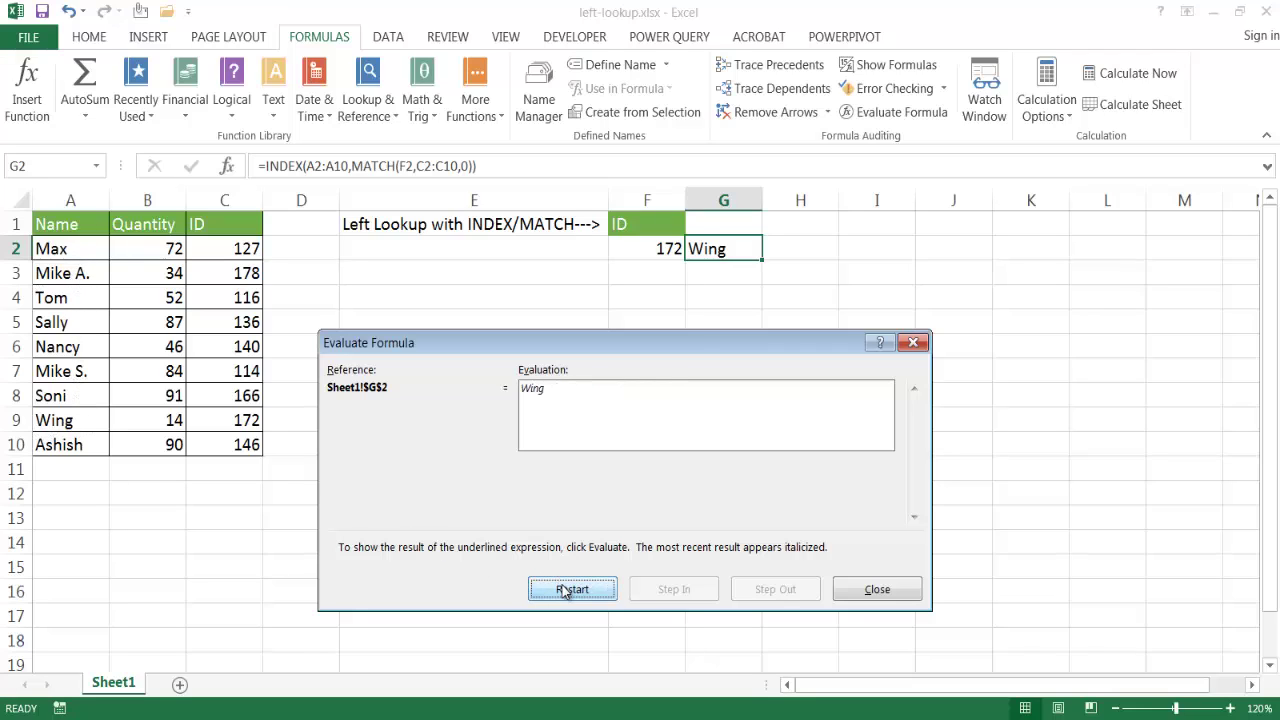
click(877, 589)
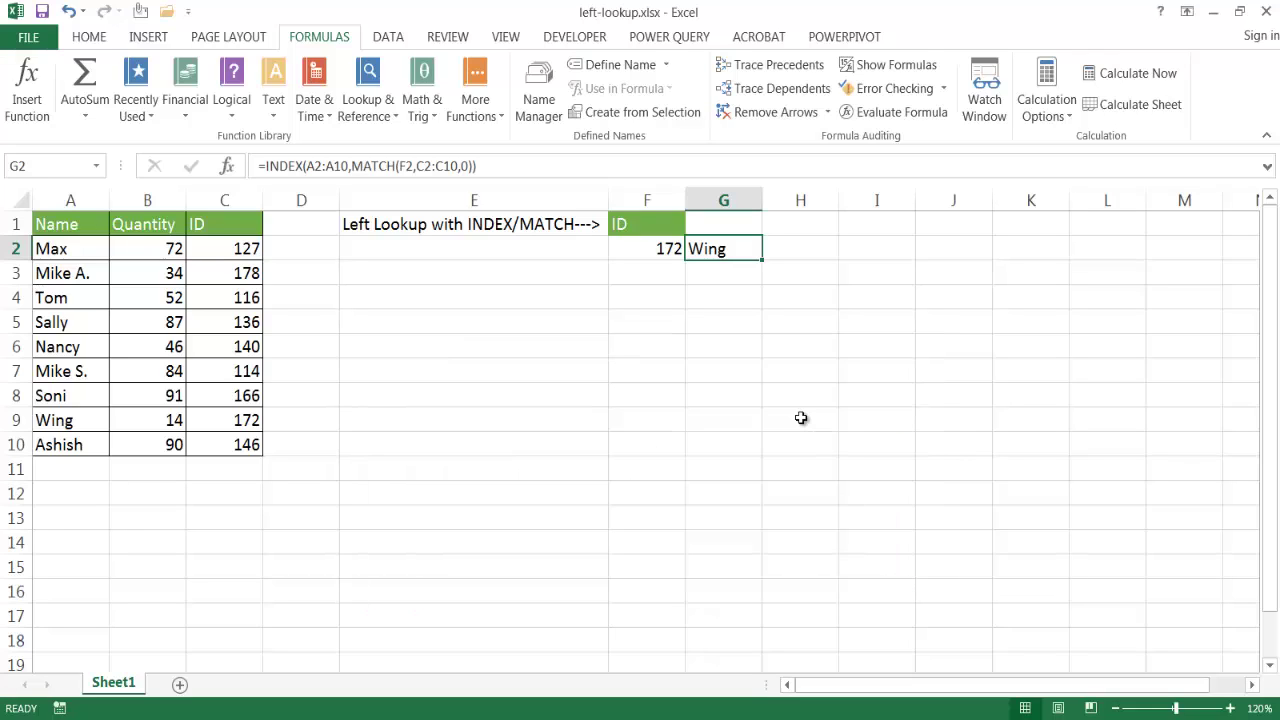